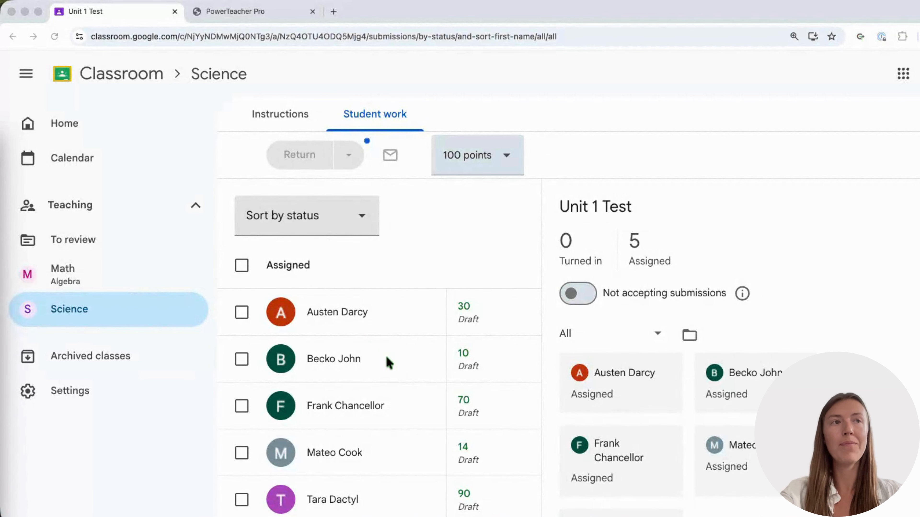
From the PowerTeacher Pro scoresheet, open the Name Discrepancy Fixer in GradeTransferer's advanced settings.
left_click(217, 15)
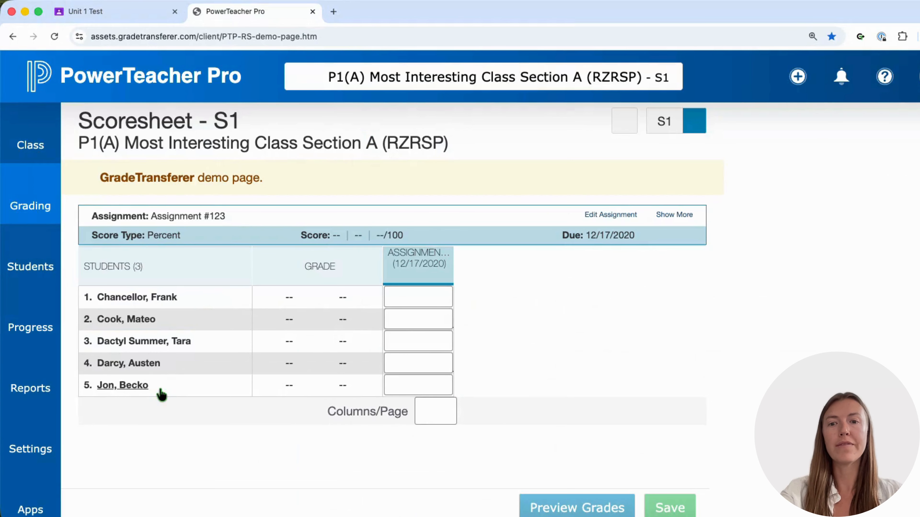
left_click(860, 36)
left_click(726, 173)
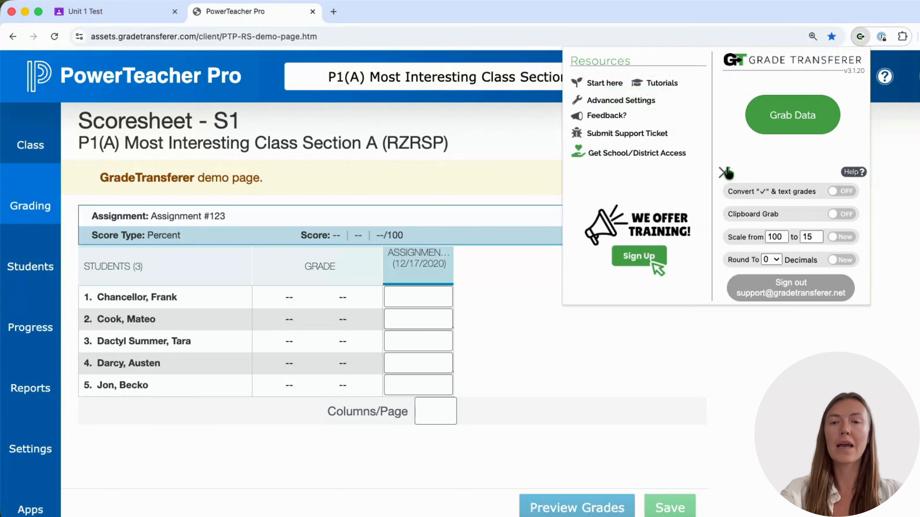
left_click(614, 102)
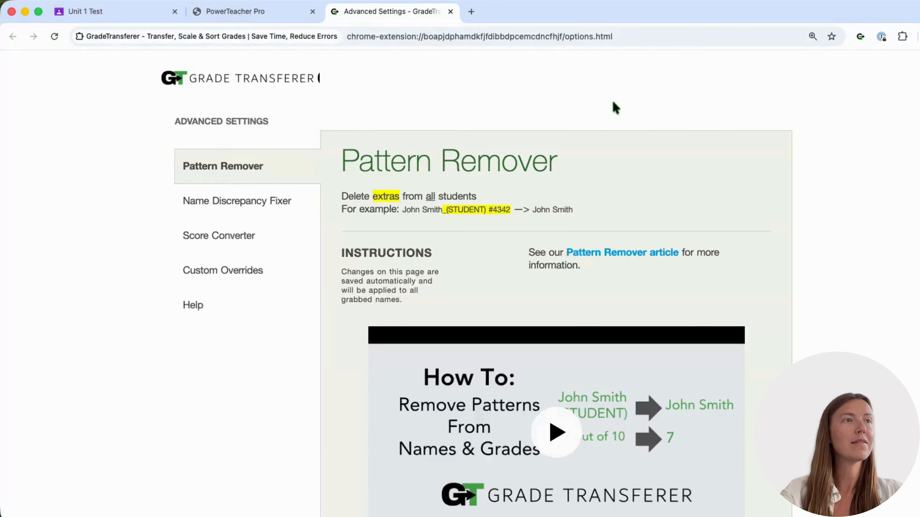
left_click(302, 202)
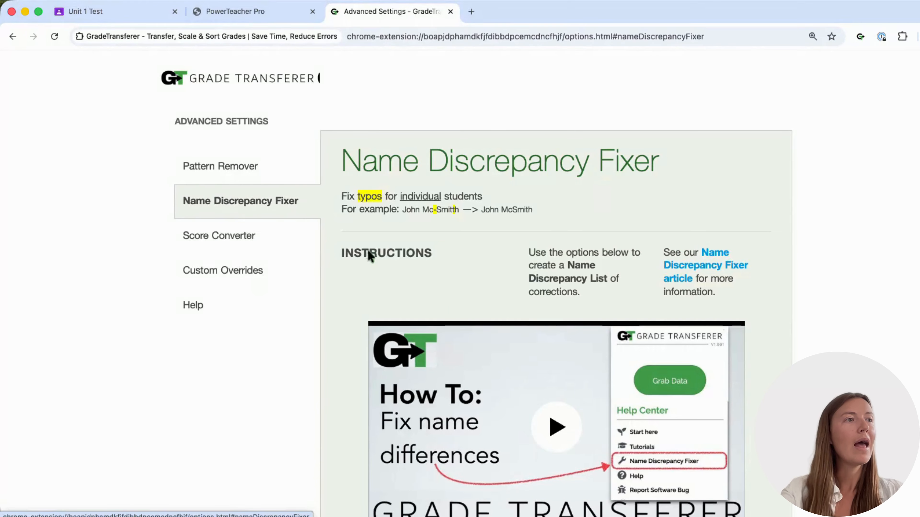
scroll(359, 351, "down", 10)
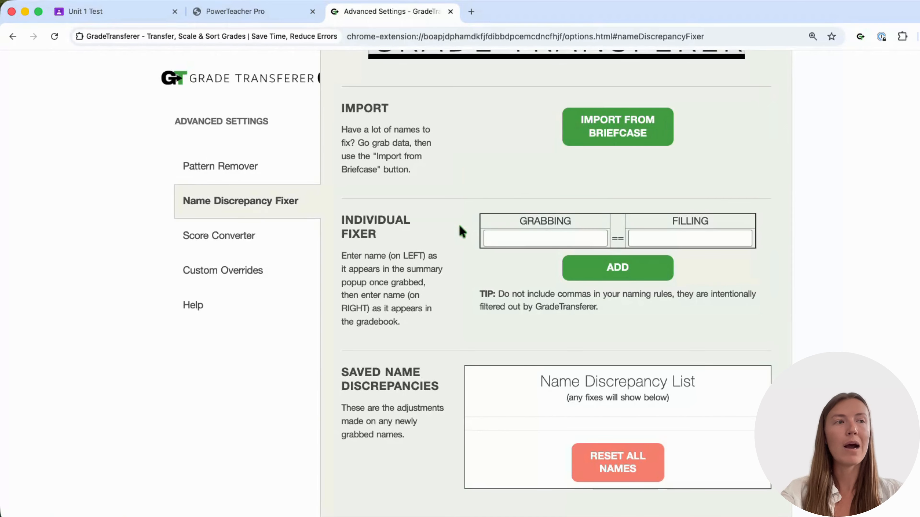
Add an individual fix matching the mismatched student's full name from Classroom to the name used in the gradebook.
left_click(532, 241)
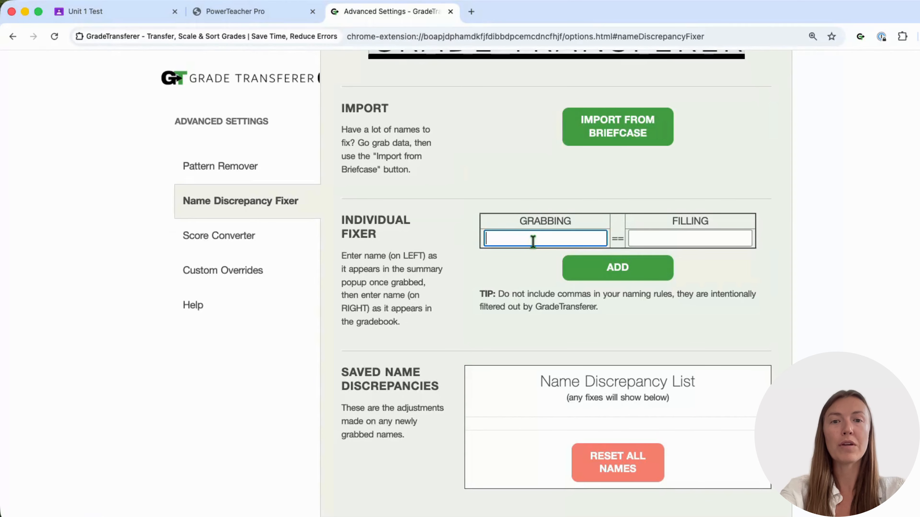
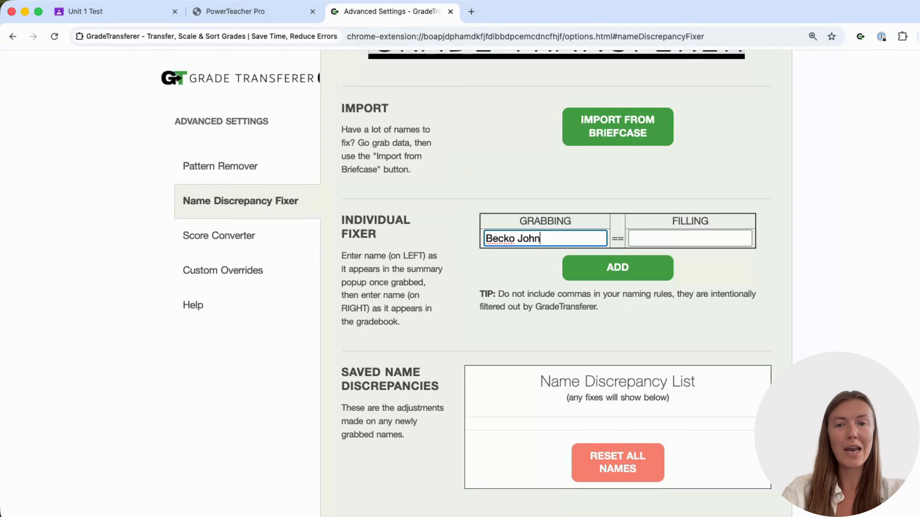
left_click(695, 237)
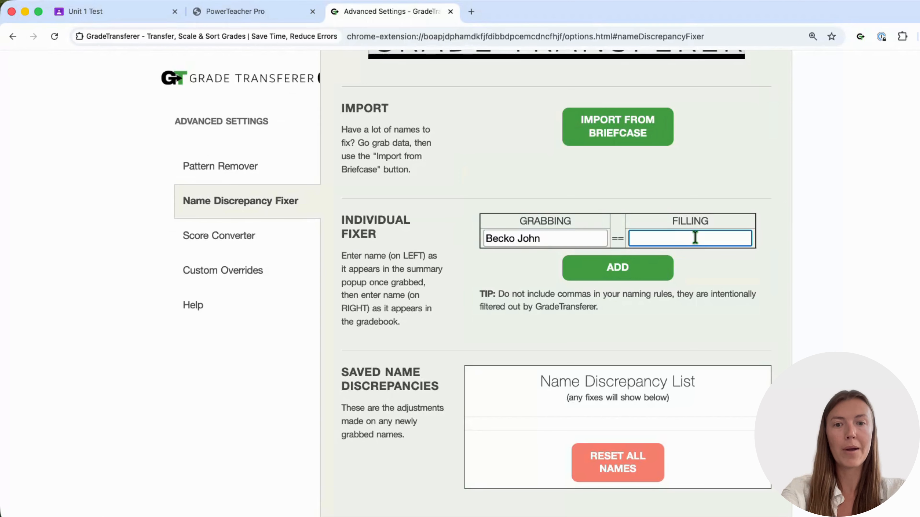
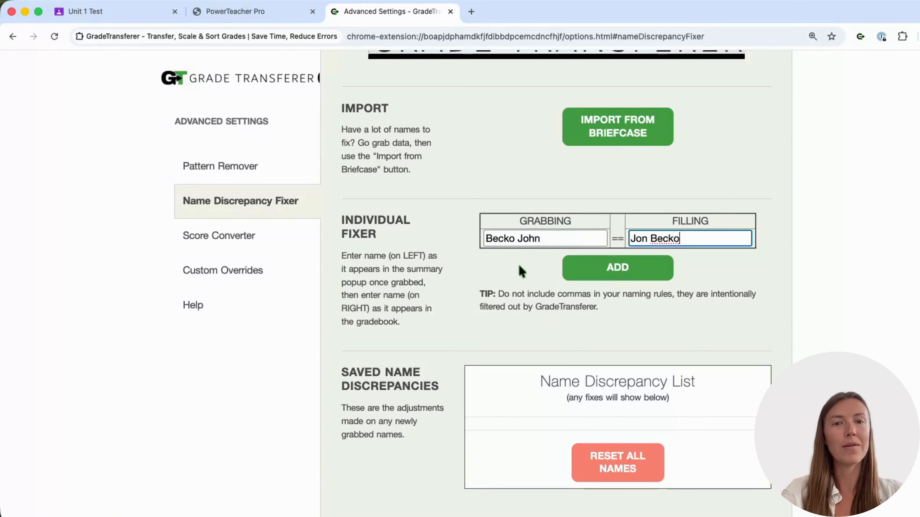
left_click(592, 273)
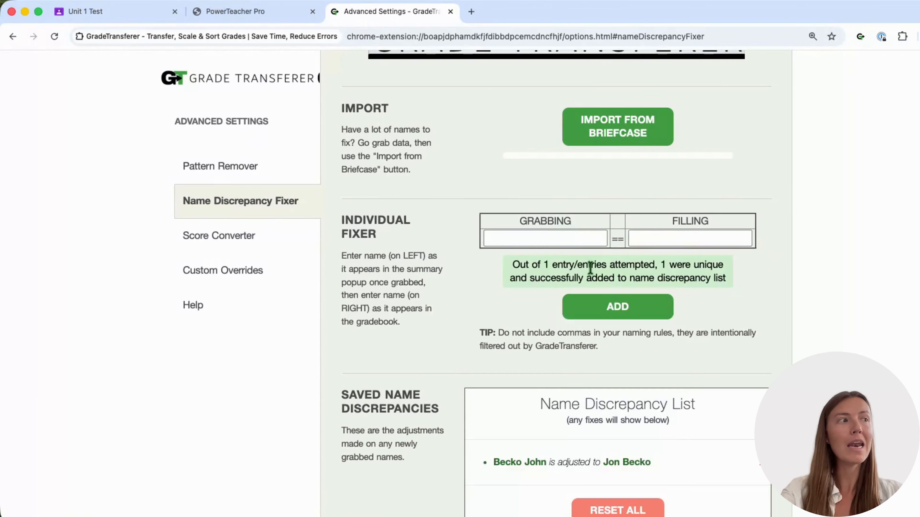
scroll(470, 394, "down", 3)
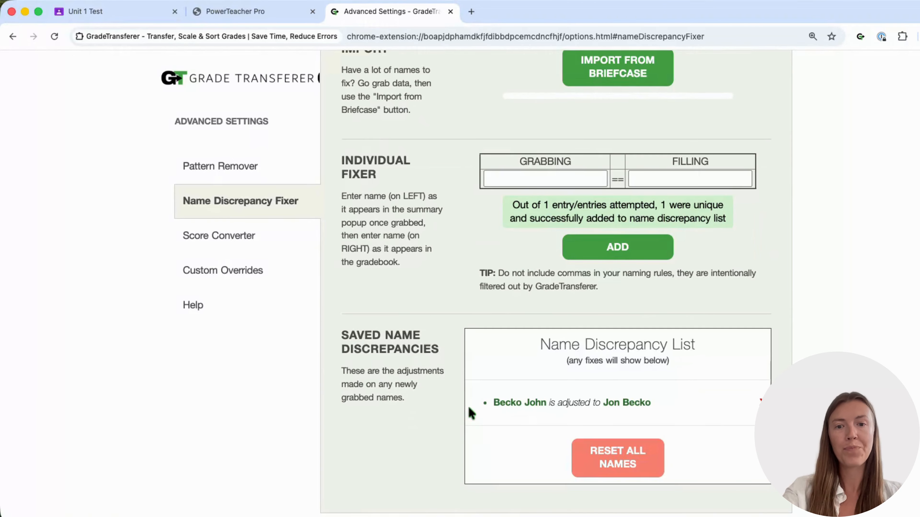
Switch to Google Classroom and grab the Unit 1 Test student scores with GradeTransferer.
left_click(144, 16)
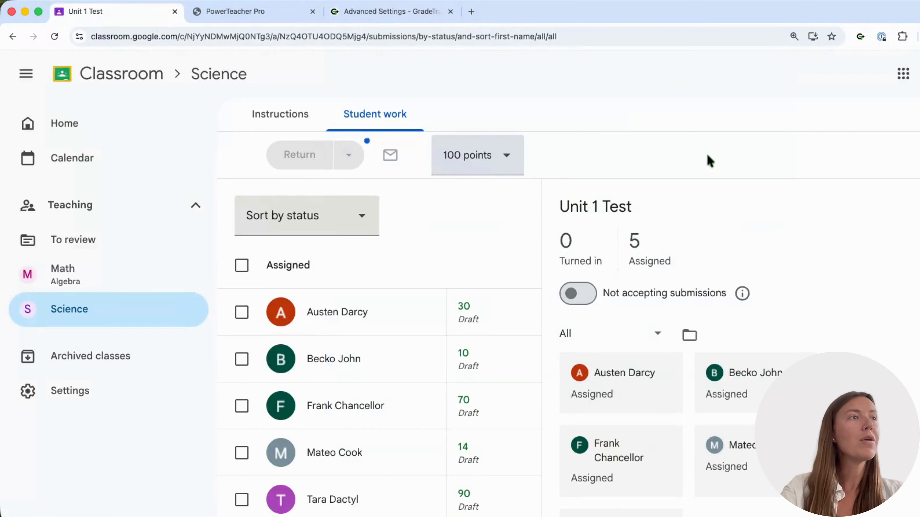
left_click(861, 37)
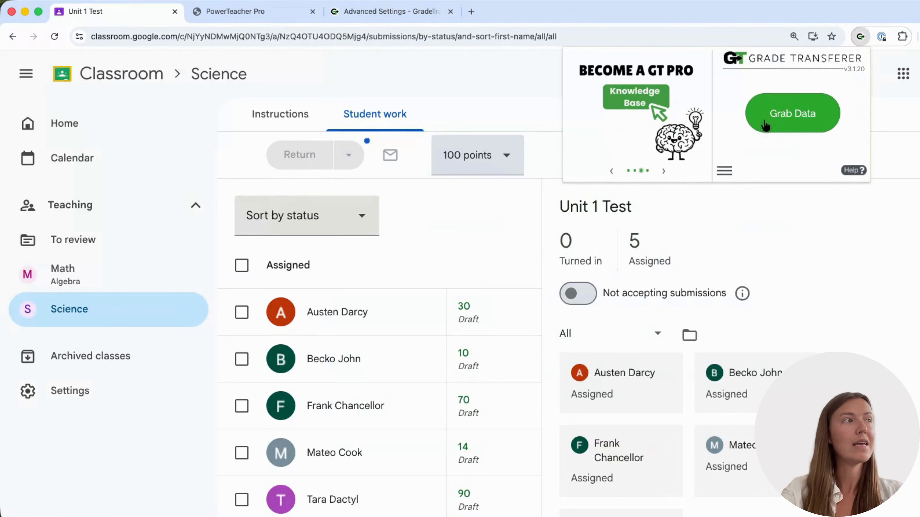
left_click(765, 123)
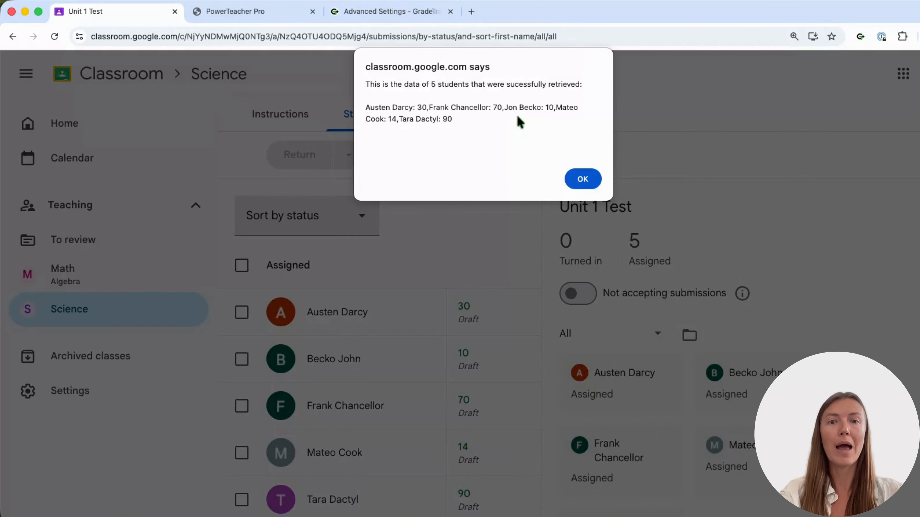
left_click(583, 178)
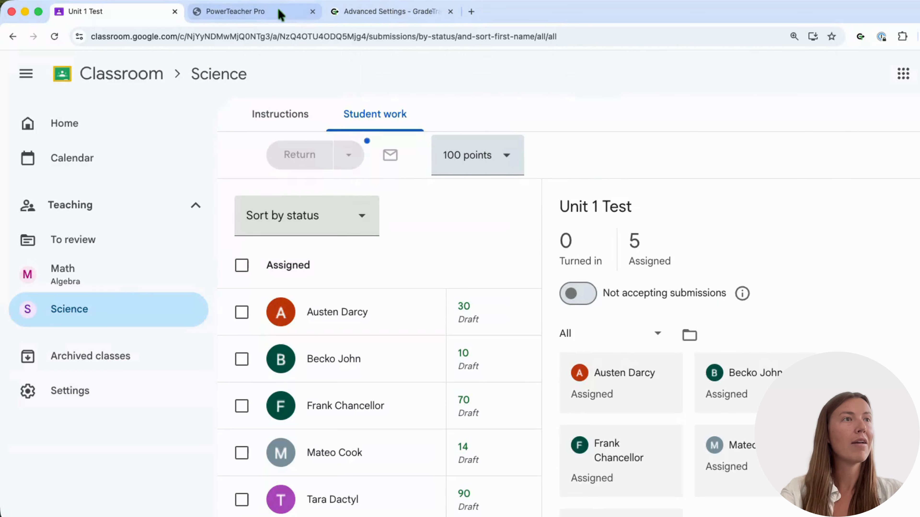
Switch to PowerTeacher Pro and fill the grabbed scores into the Assignment #123 column, starting from the first student.
left_click(278, 12)
left_click(423, 294)
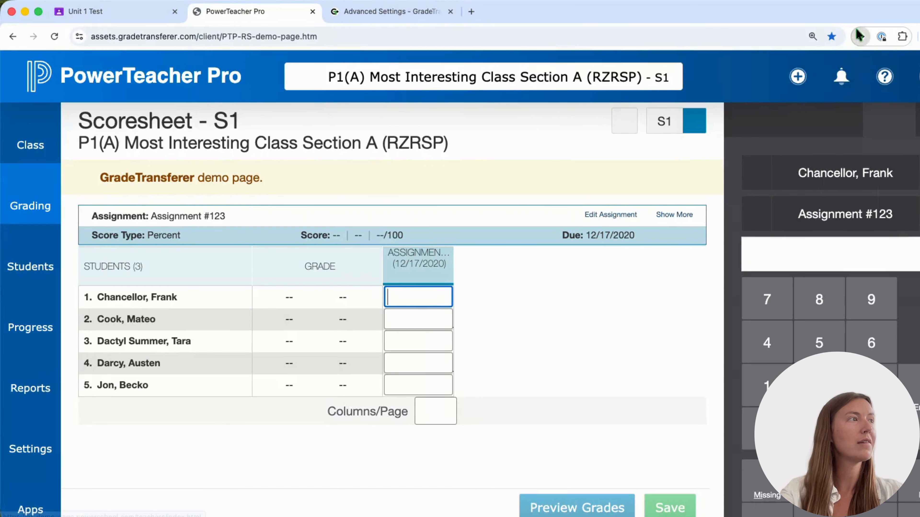
left_click(860, 37)
left_click(794, 120)
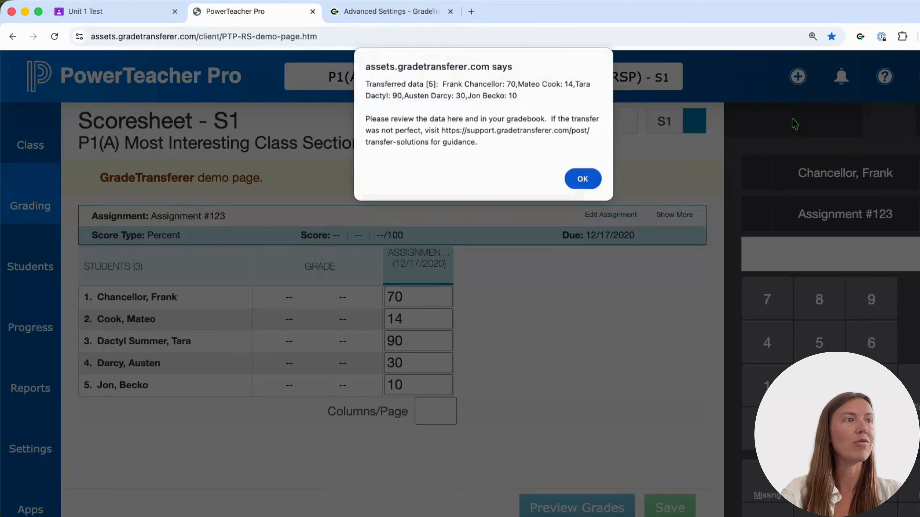
left_click(583, 179)
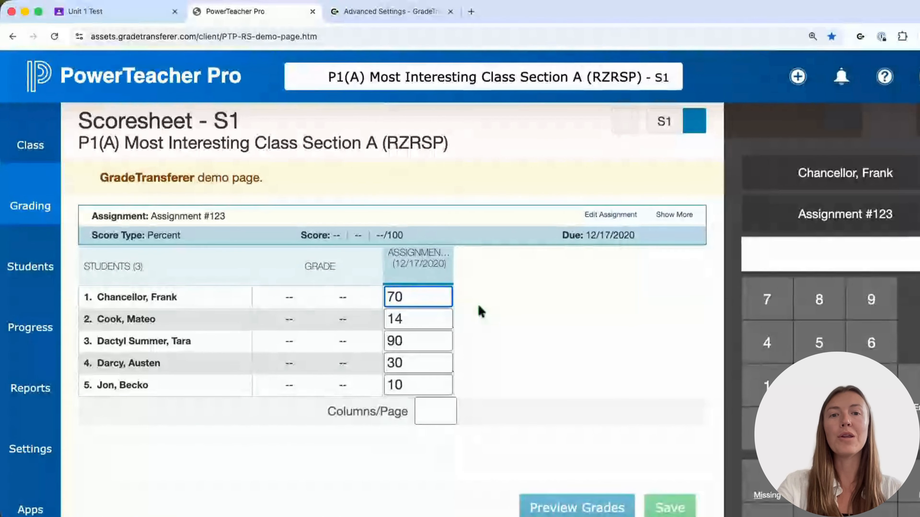
Return to Google Classroom and grab the Unit 1 Test data again for a bulk name import.
left_click(151, 16)
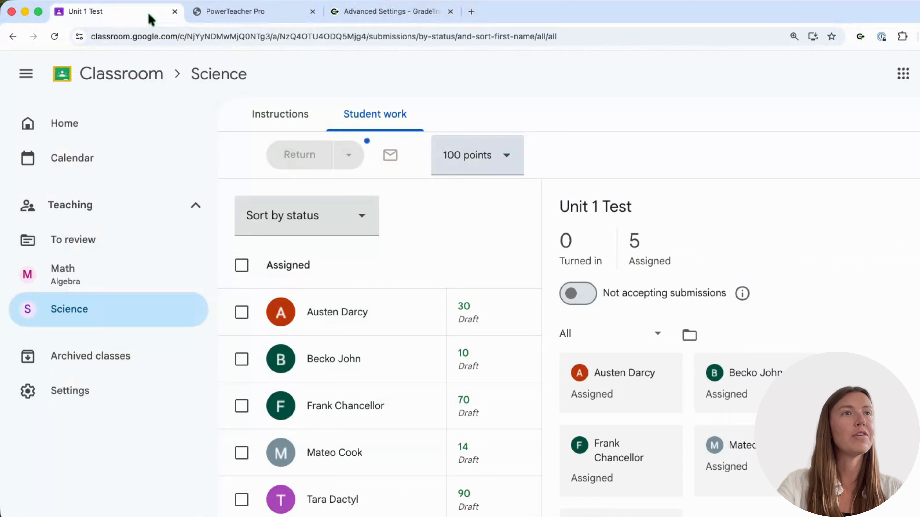
left_click(860, 37)
left_click(760, 124)
Reopen GradeTransferer's advanced settings at the Name Discrepancy Fixer's import section.
left_click(724, 172)
left_click(636, 100)
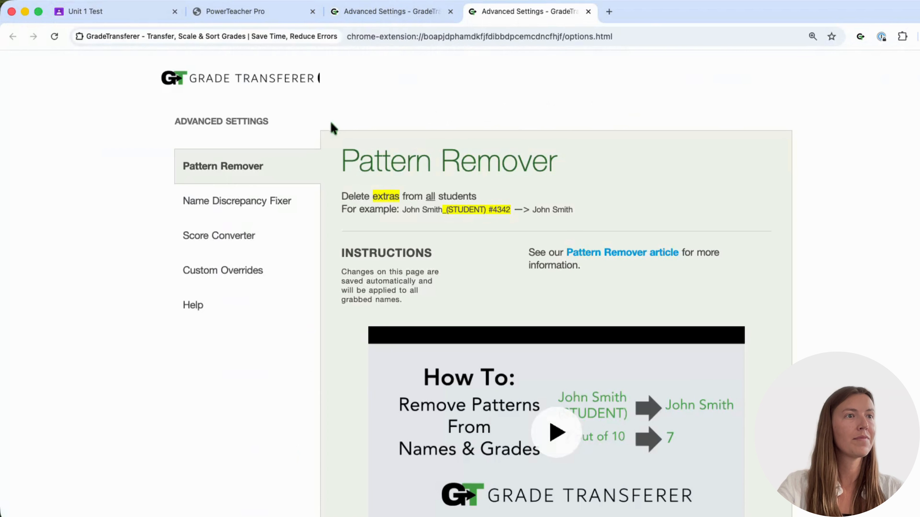
left_click(232, 200)
scroll(529, 304, "down", 10)
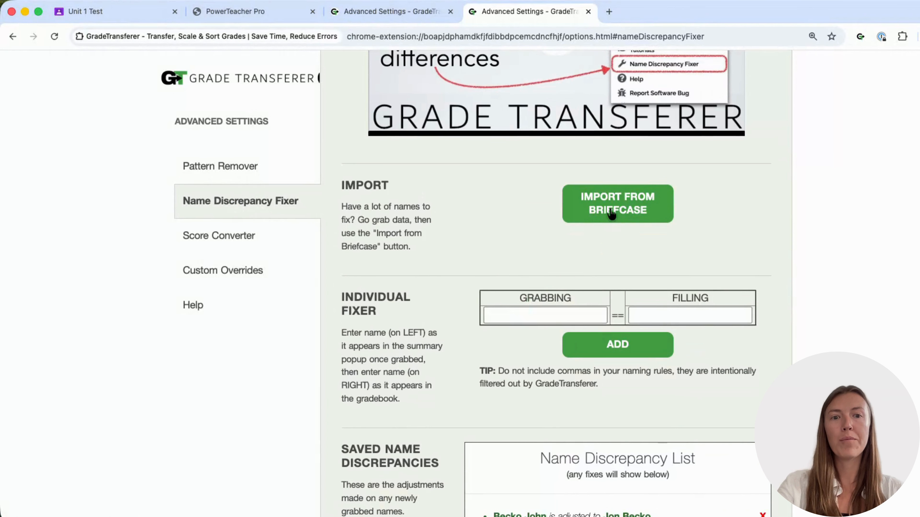
Import the grabbed student names from the briefcase into the Individual Fixer, activating the extension before retrying the import.
left_click(611, 213)
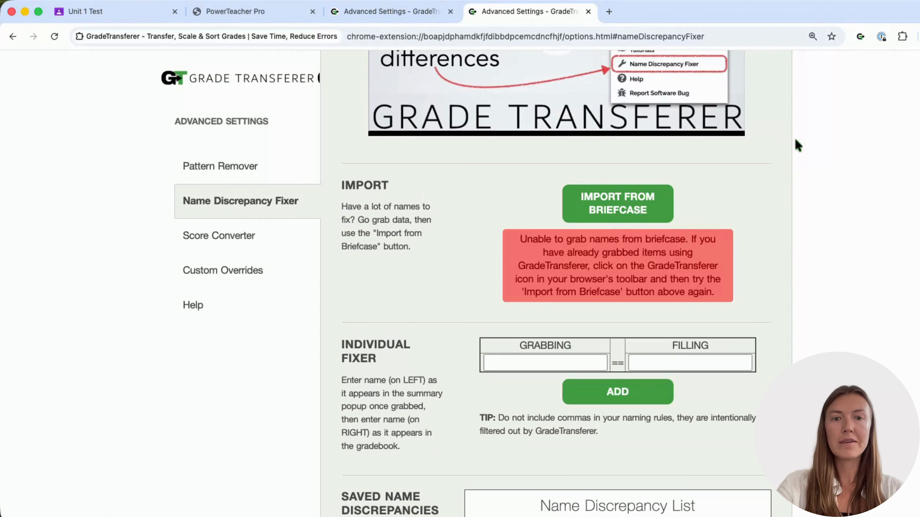
left_click(861, 36)
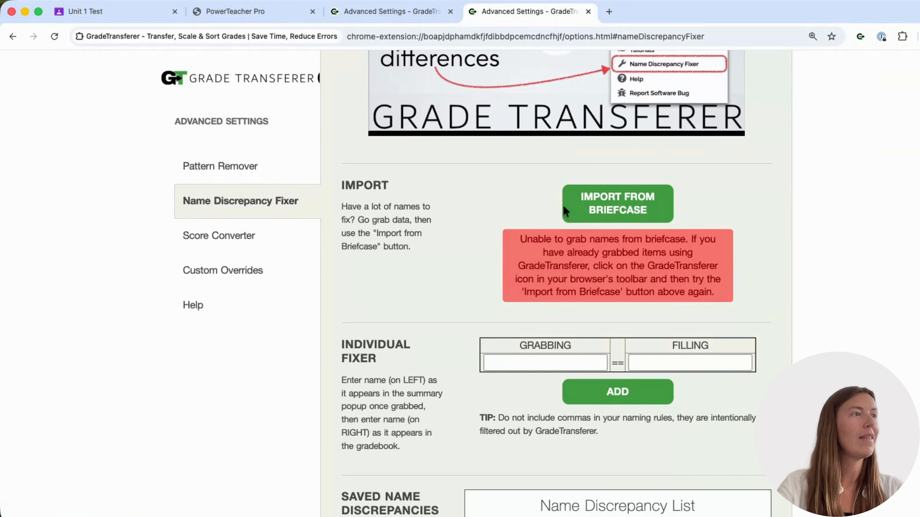
left_click(608, 210)
scroll(453, 341, "down", 3)
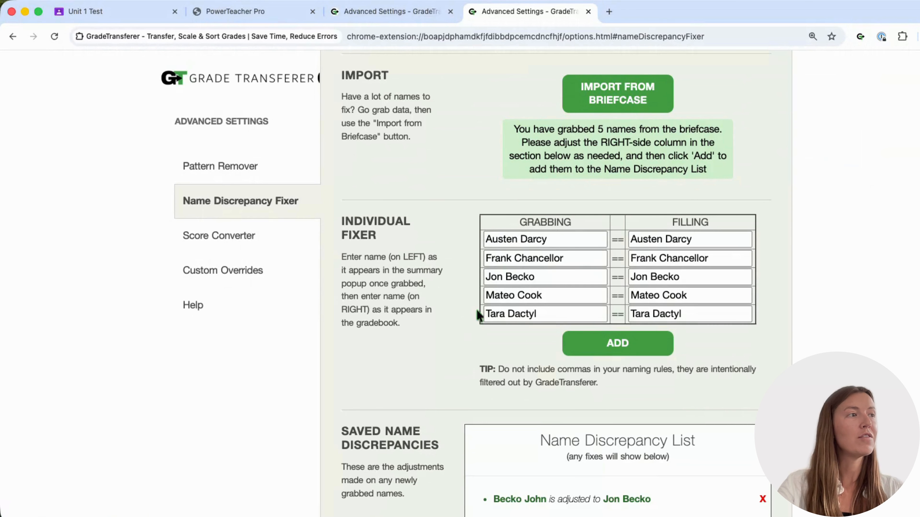
scroll(481, 324, "down", 1)
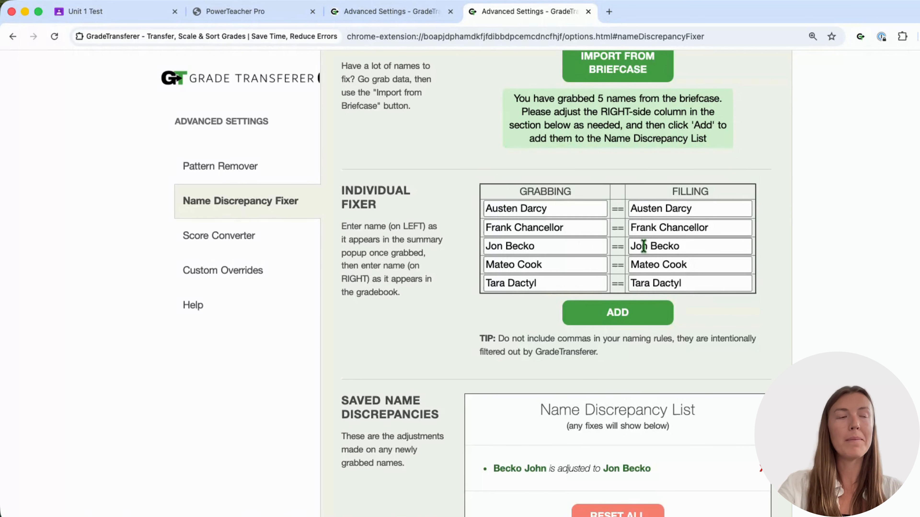
scroll(643, 248, "down", 1)
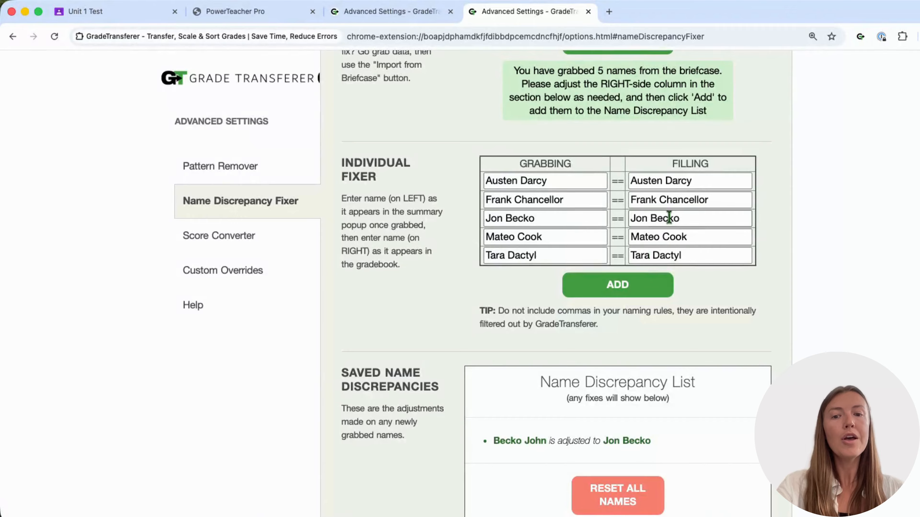
Change the second, fourth and fifth Filling names to a longer first name, a hyphenated surname and an added middle initial, and save these fixes.
left_click(667, 199)
key("BackSpace")
type("cis")
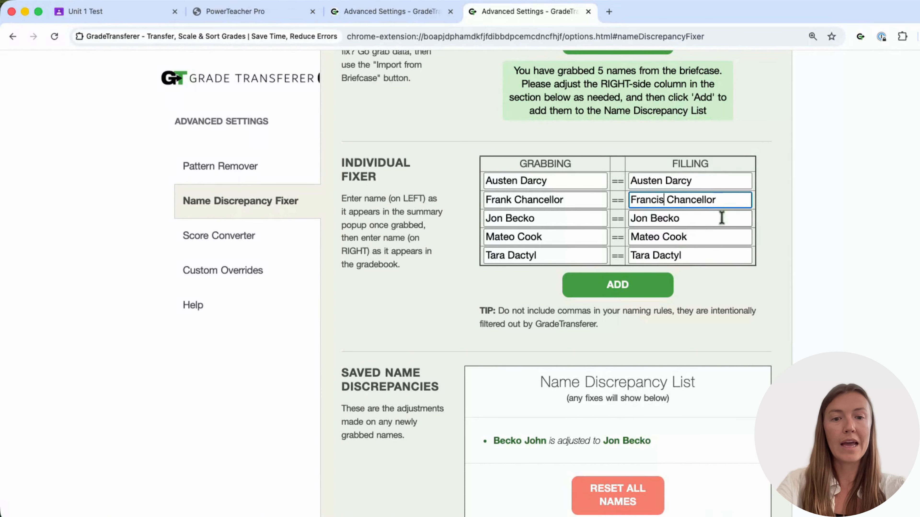
left_click(702, 237)
type("-Valdez")
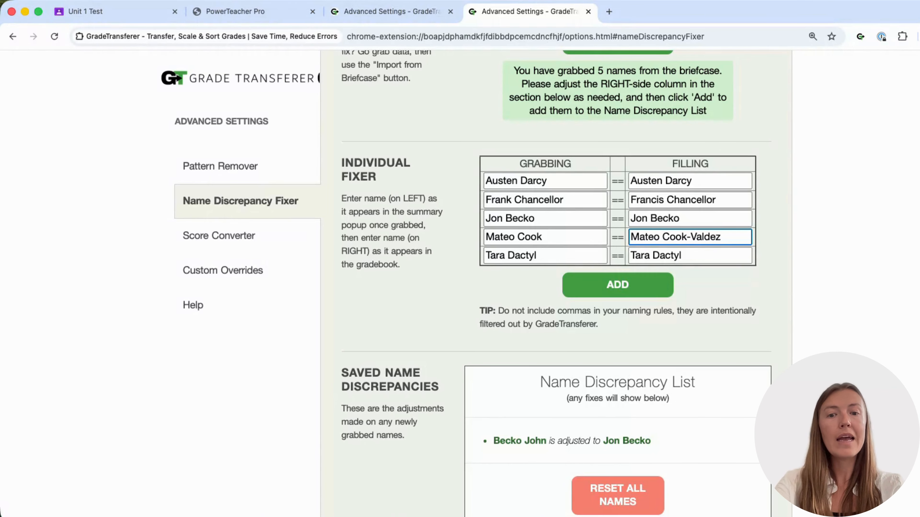
left_click(654, 255)
type("S")
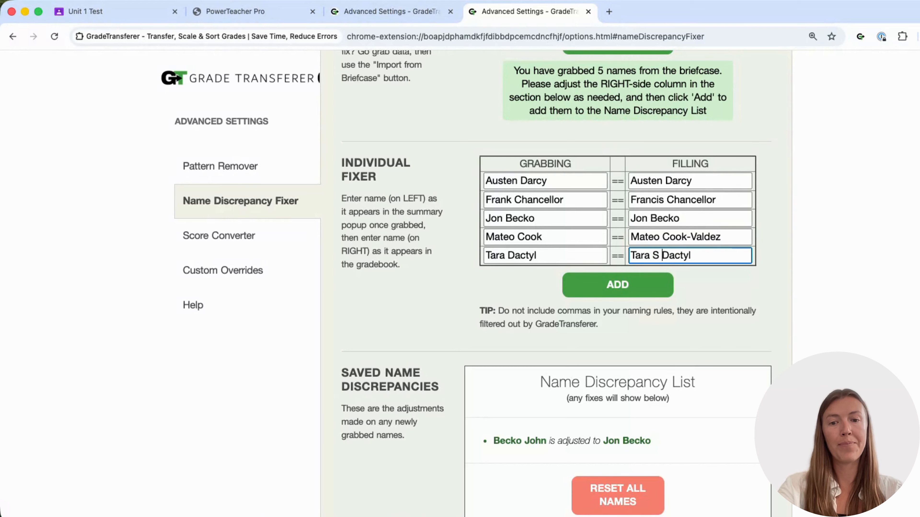
scroll(538, 127, "down", 1)
left_click(595, 267)
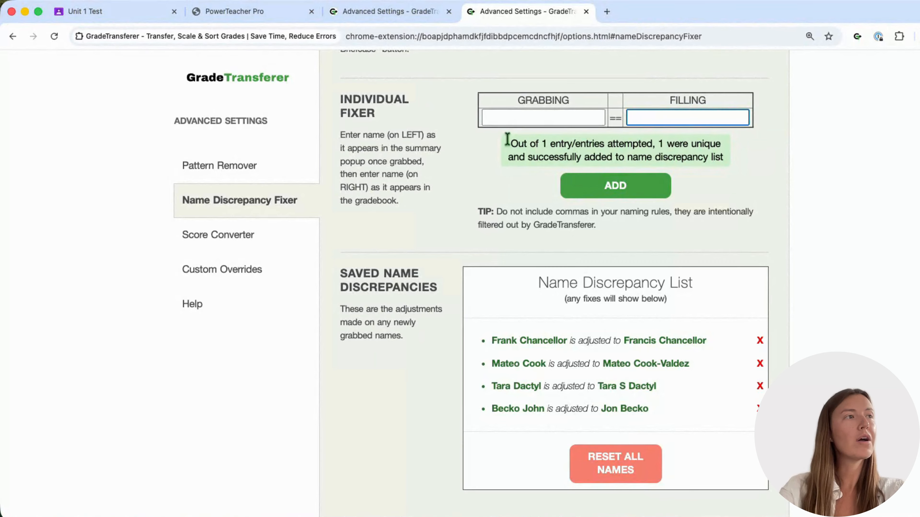
Add another individual fix that maps a student's nickname to the full name used in the gradebook.
left_click(513, 118)
type("Johnny")
key("Tab")
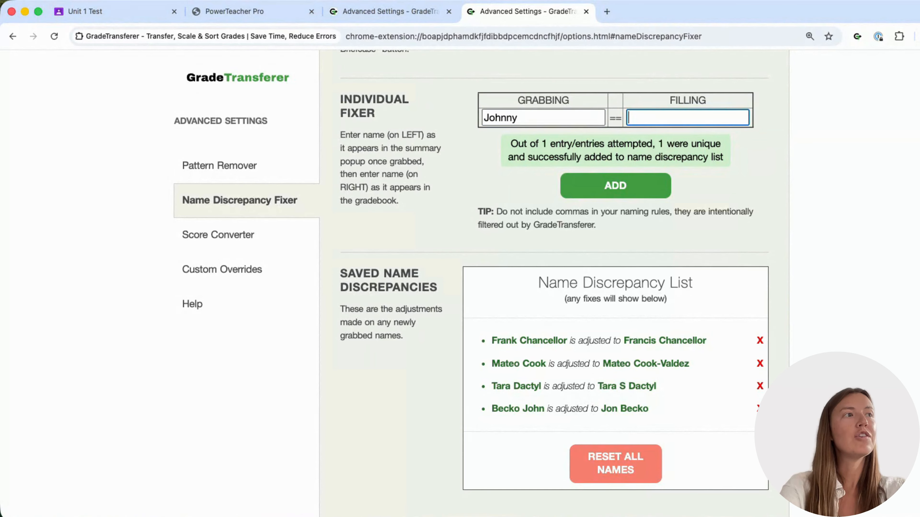
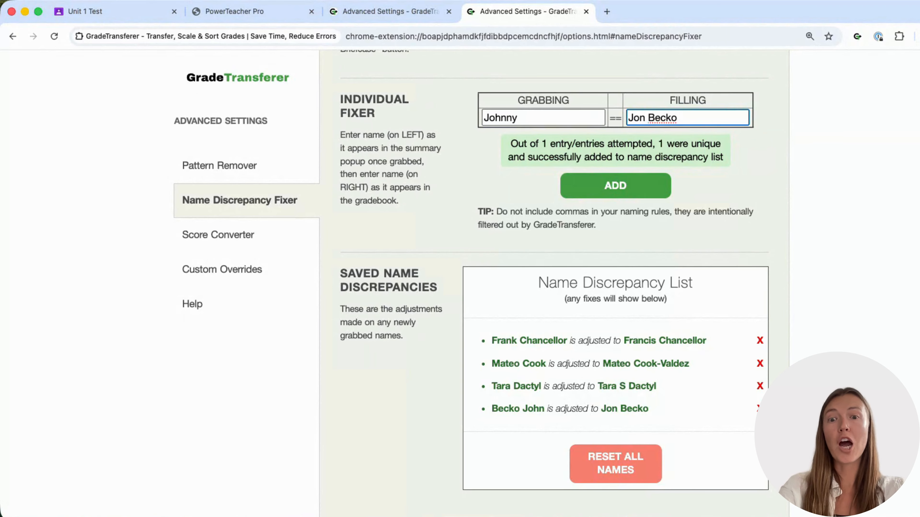
left_click(583, 186)
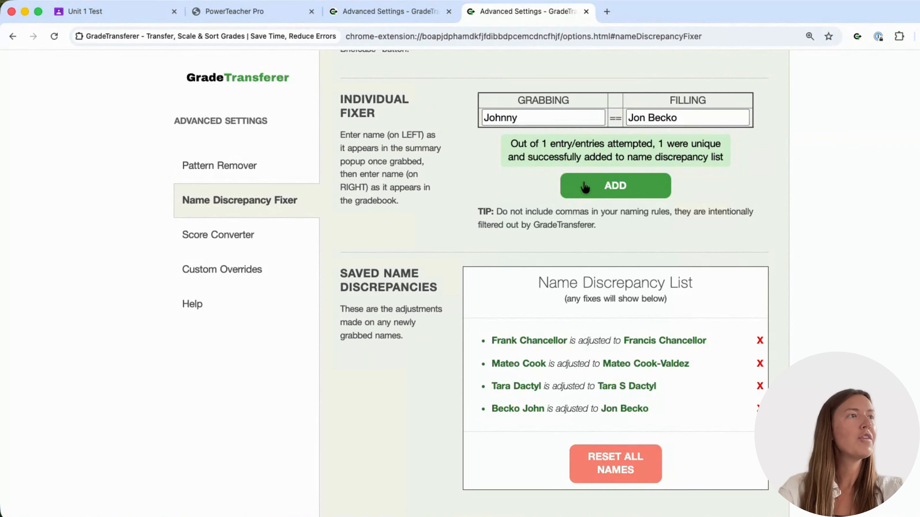
scroll(445, 329, "down", 1)
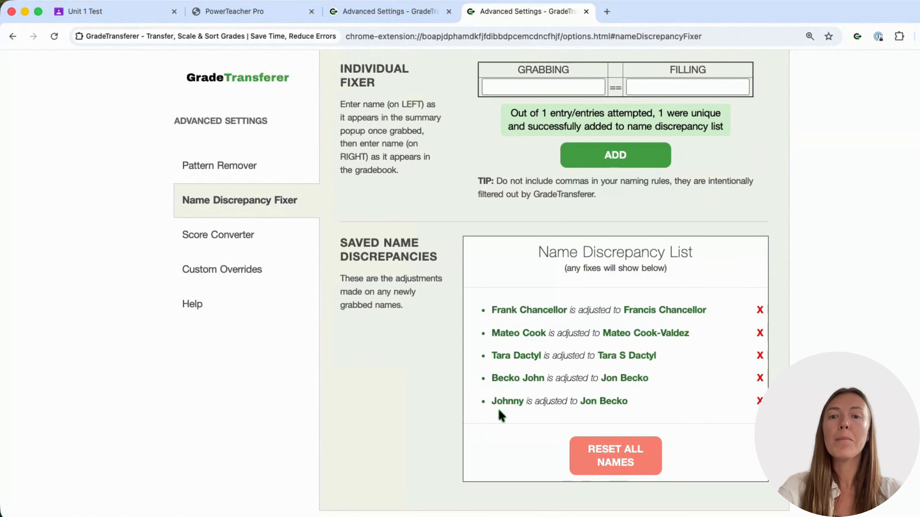